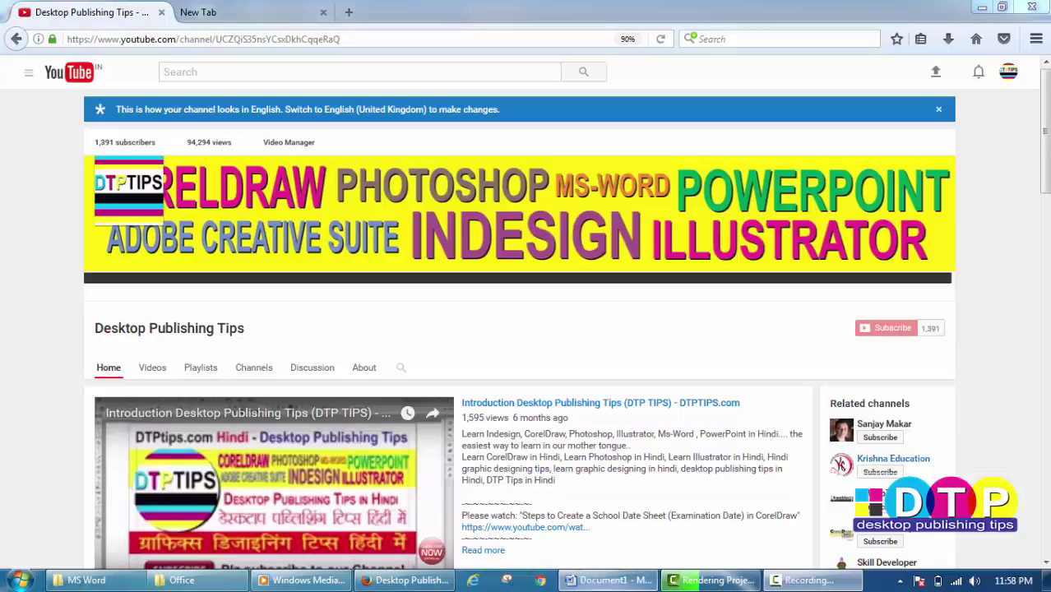
Bring the Word document with the DTP banner to the front from the taskbar
click(609, 580)
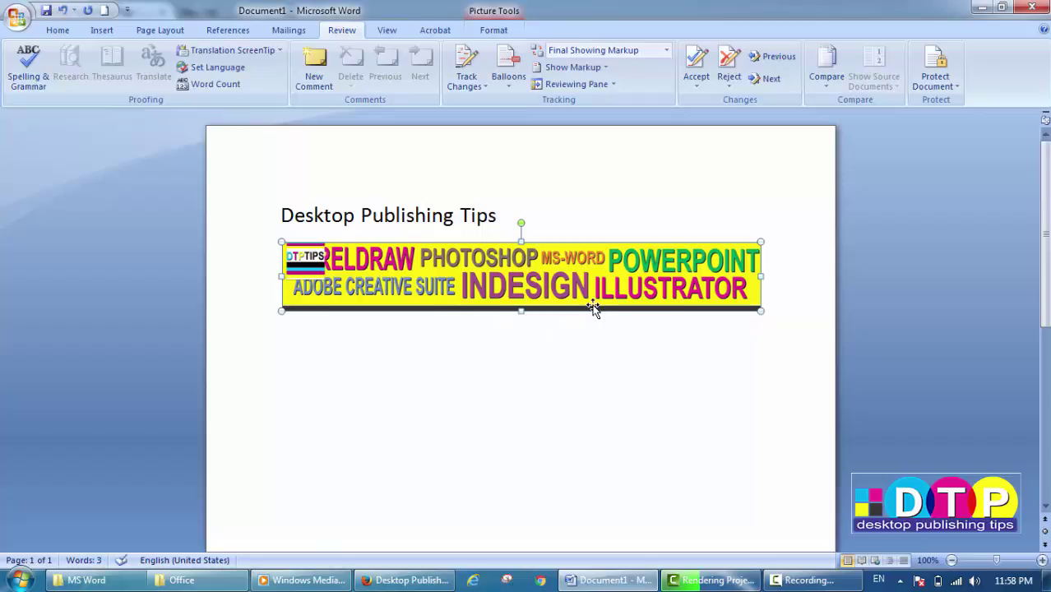
Nudge the banner slightly, deselect it by clicking beside the title, and show the Home commands
drag(592, 305, 593, 308)
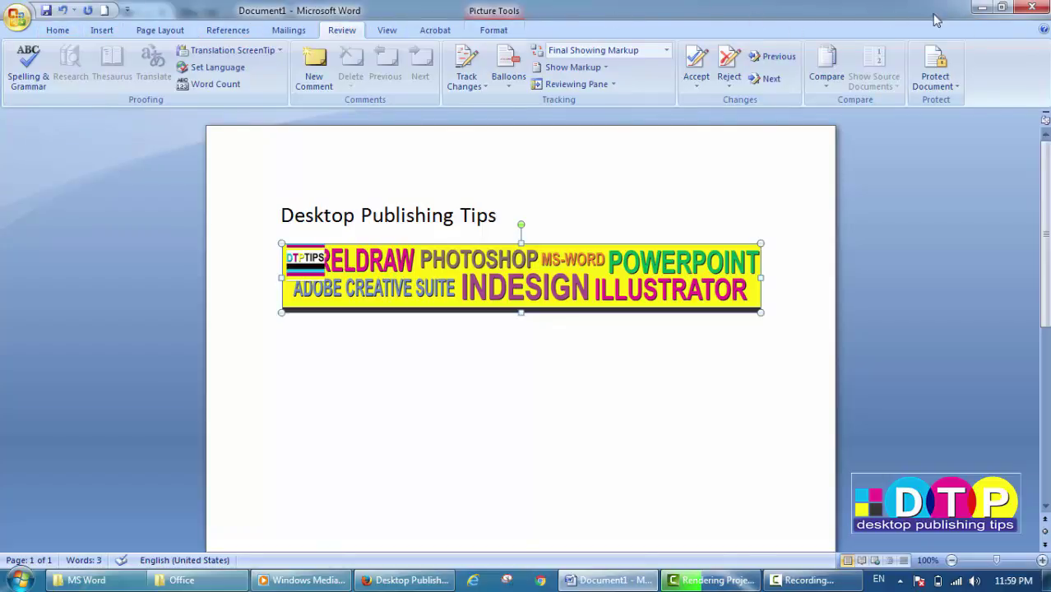
click(896, 197)
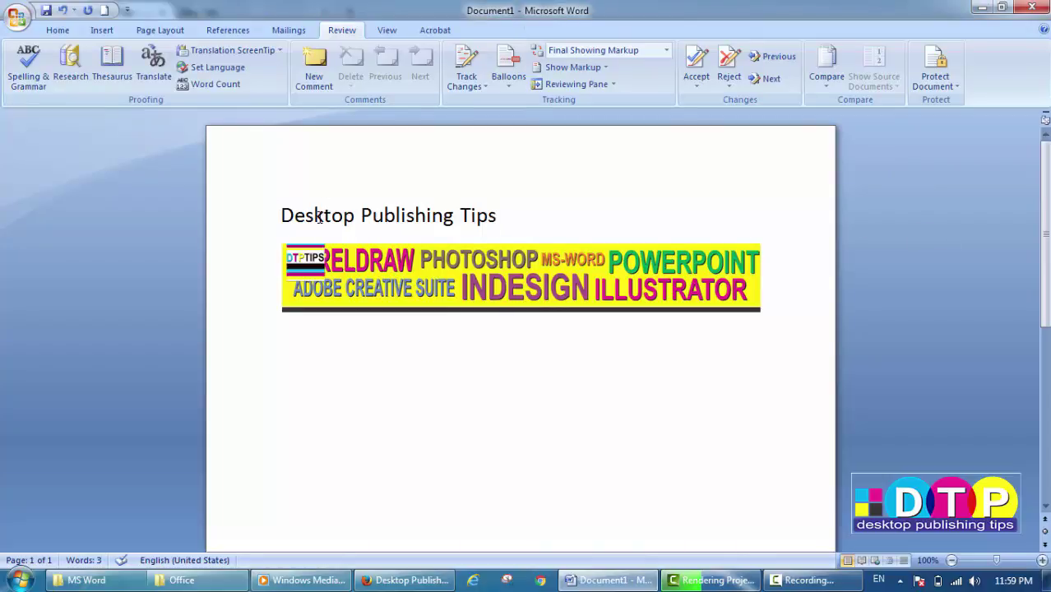
click(57, 29)
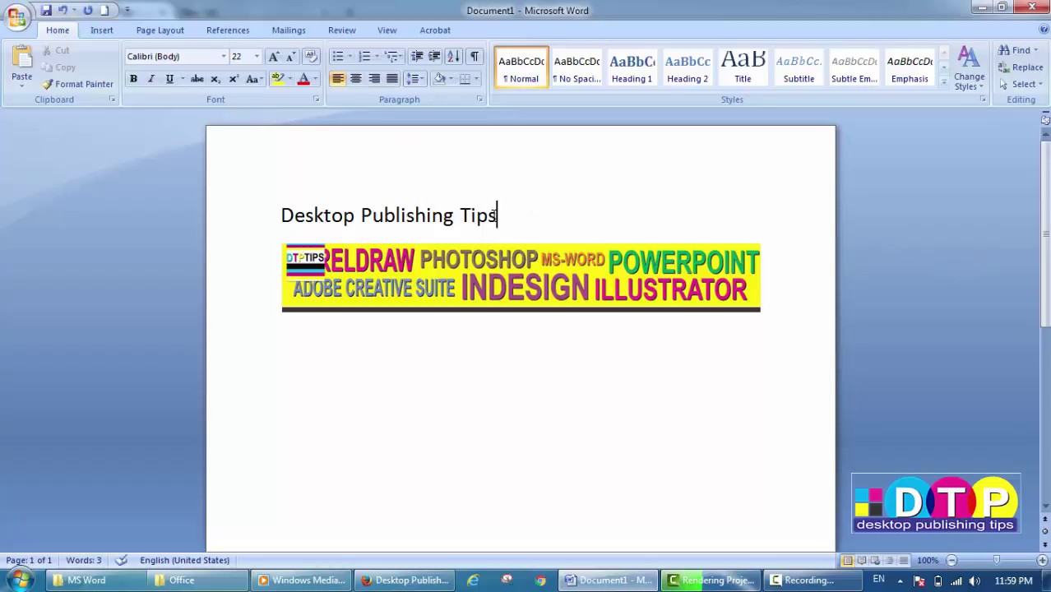
Highlight all of the 'Desktop Publishing Tips' line, reselecting until the whole title is covered
drag(498, 220, 326, 215)
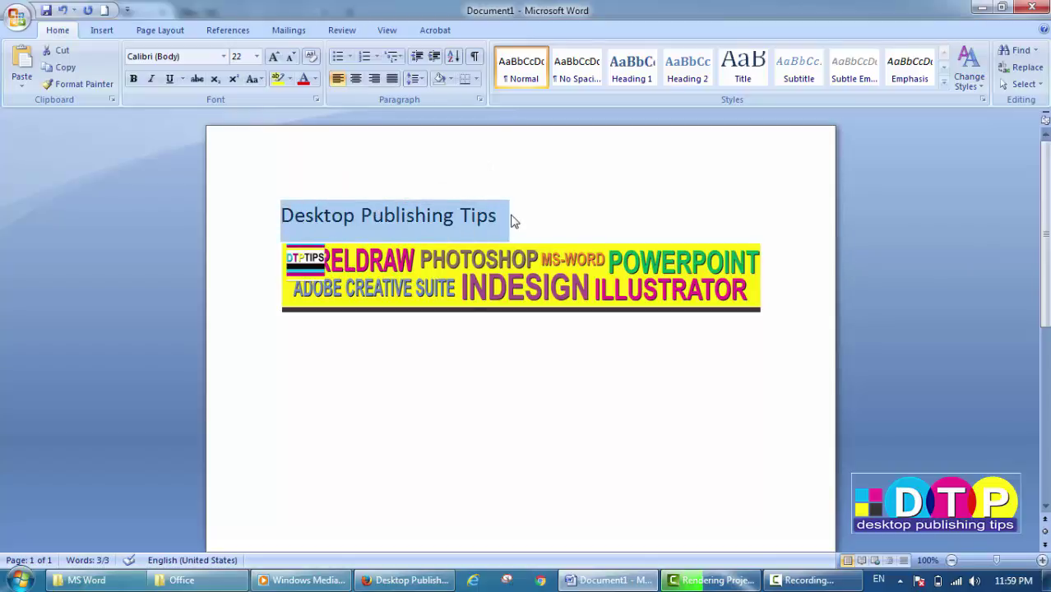
mouse_move(512, 220)
mouse_down()
mouse_move(547, 216)
mouse_move(351, 219)
mouse_up()
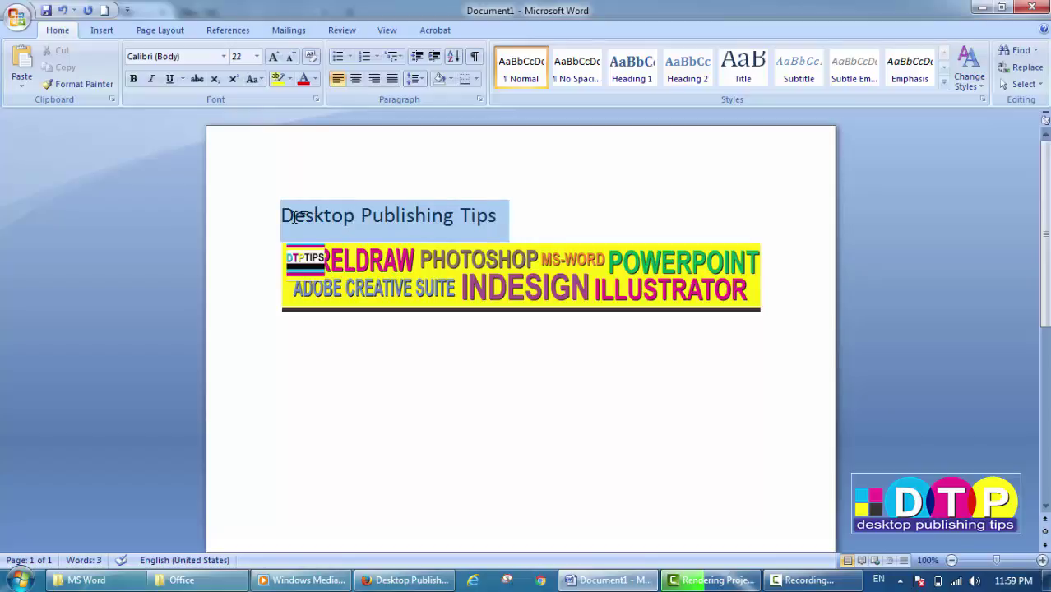
drag(351, 217, 298, 219)
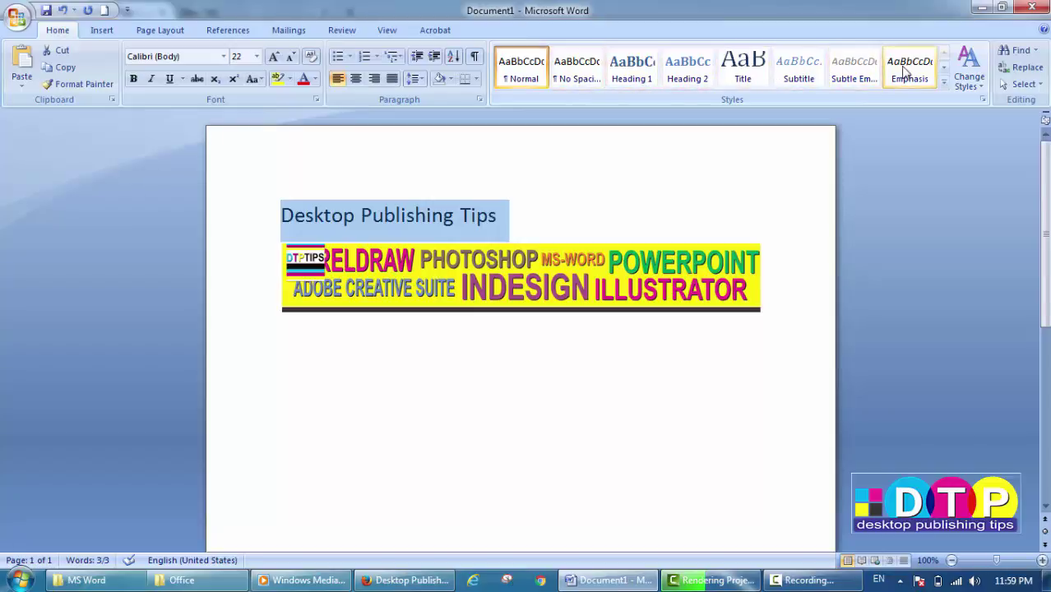
Apply the Title style from the expanded Quick Styles gallery, making the heading Cambria 26 with a rule
click(944, 83)
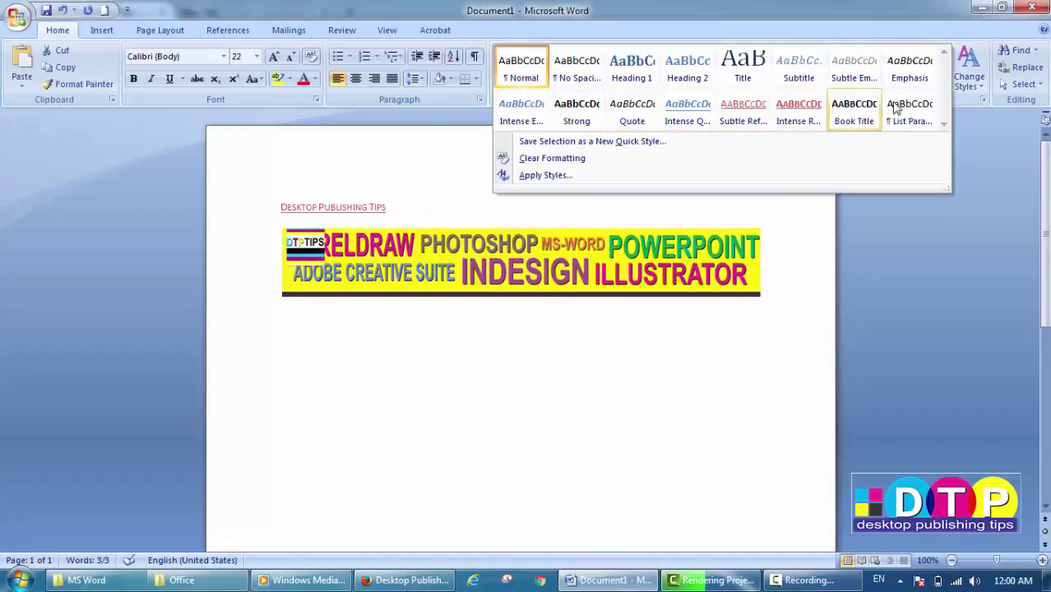
click(1002, 216)
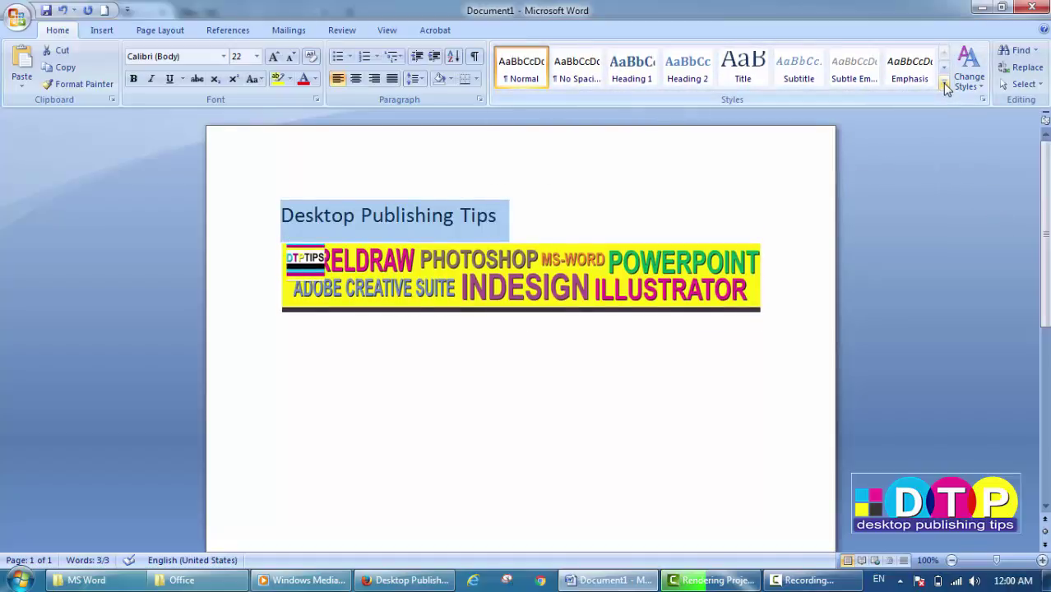
click(944, 85)
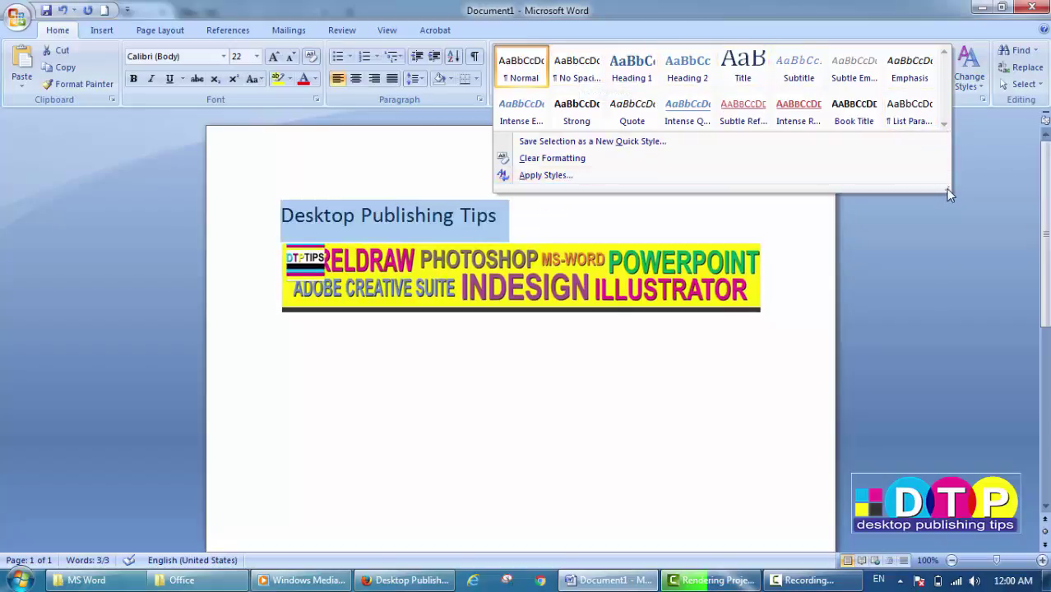
drag(947, 195, 948, 355)
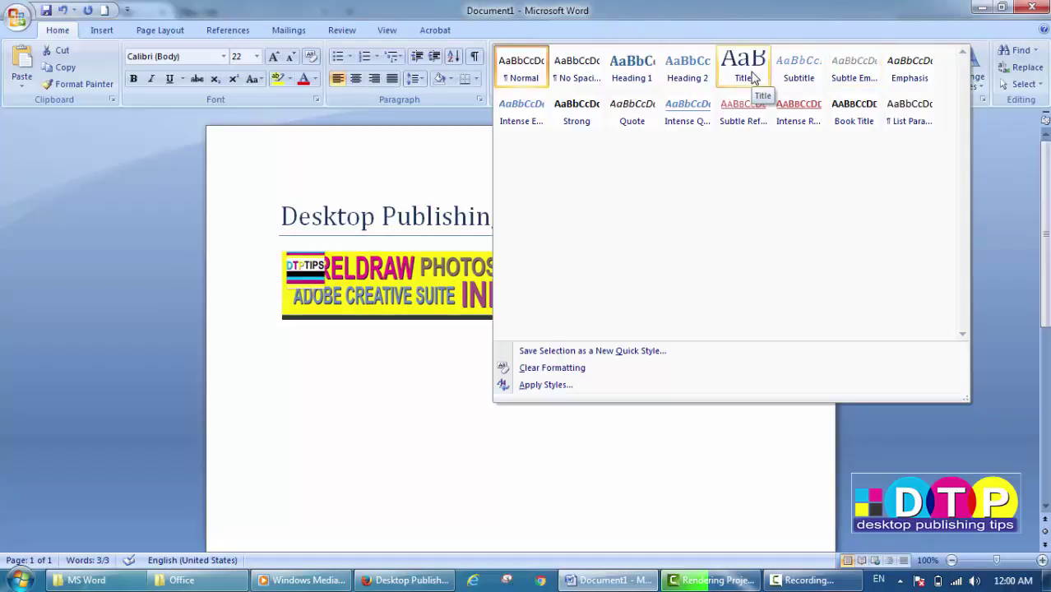
click(753, 77)
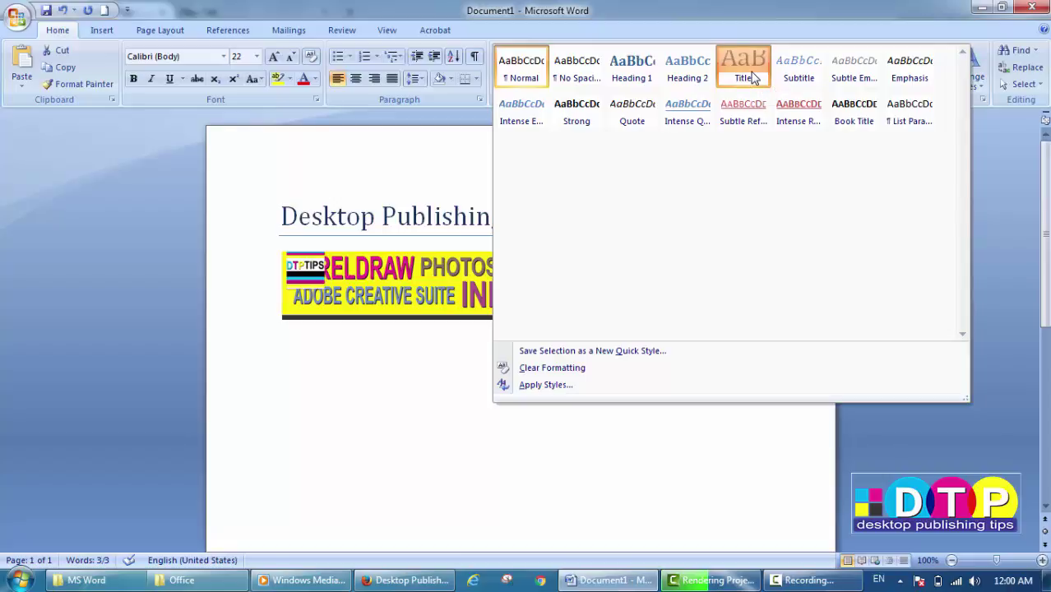
click(753, 77)
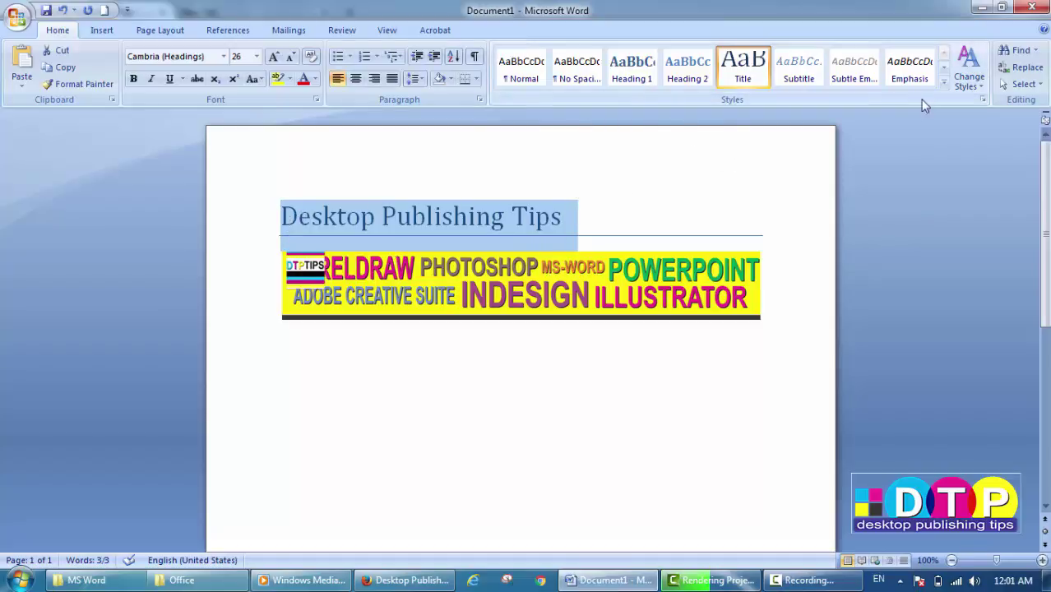
click(943, 81)
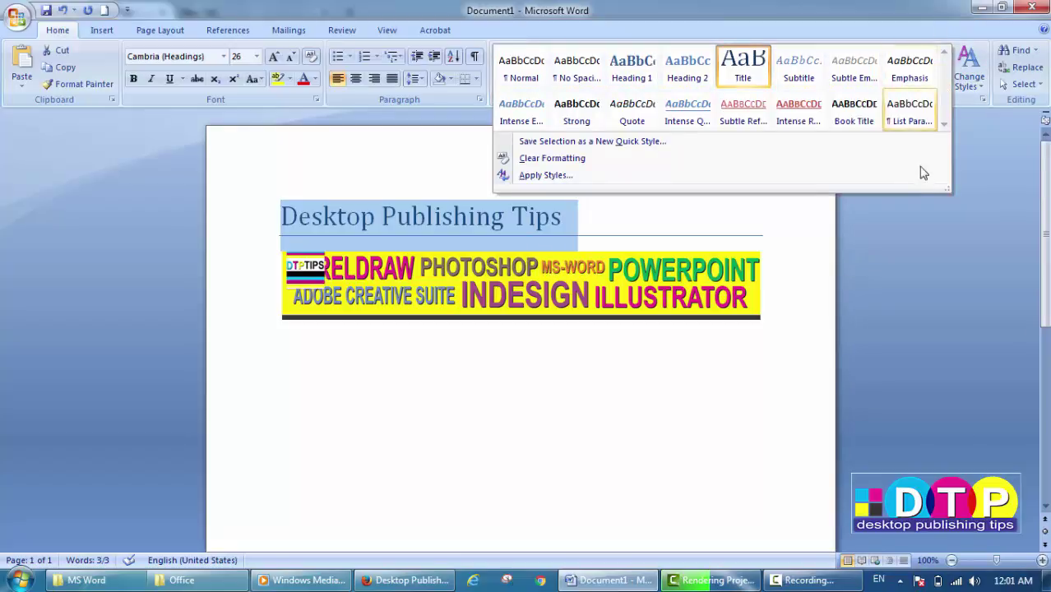
key(Escape)
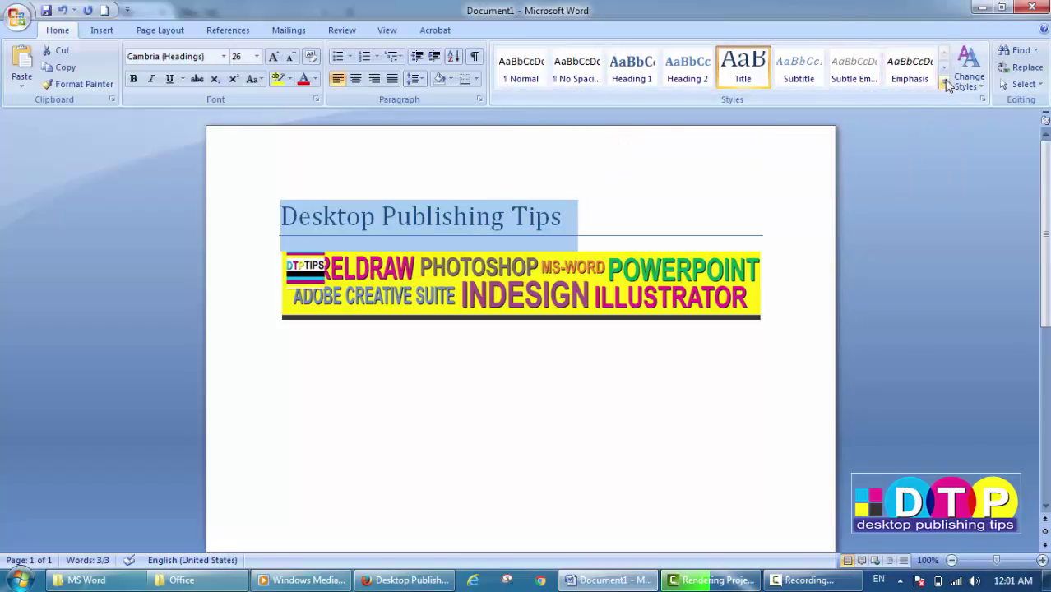
click(944, 84)
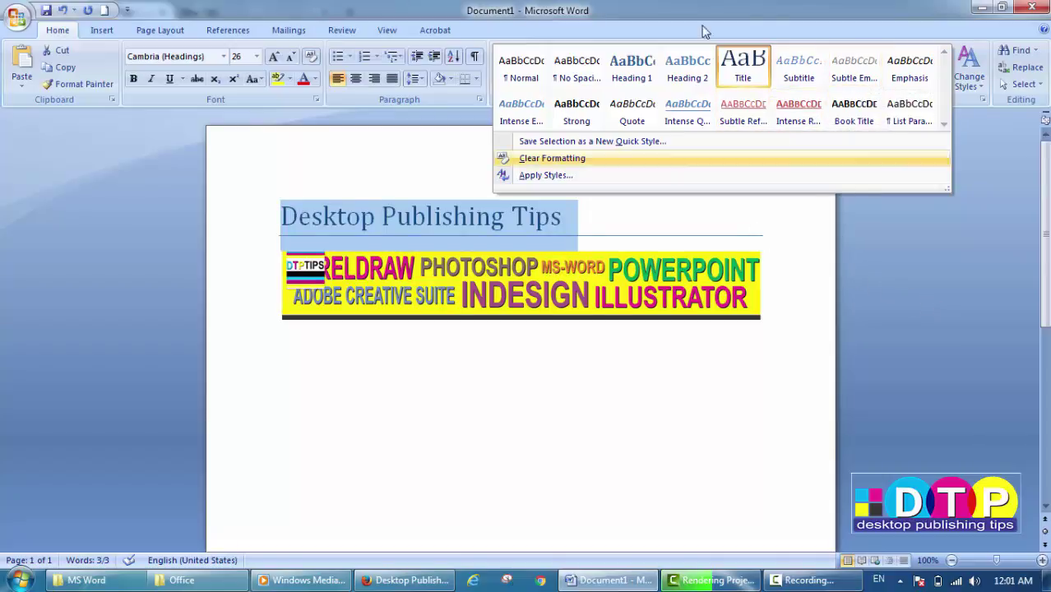
click(770, 8)
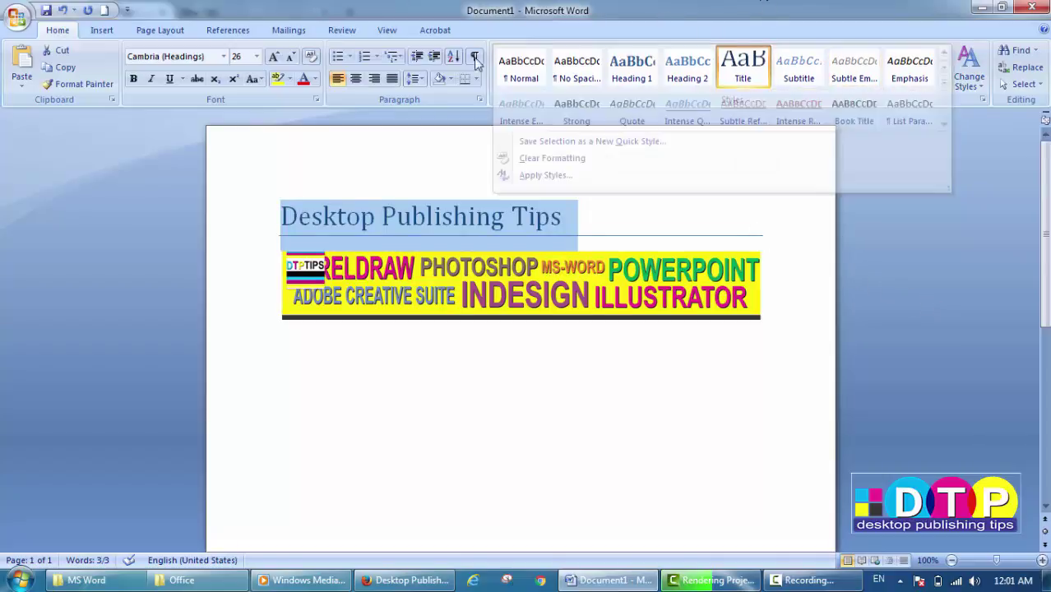
click(256, 56)
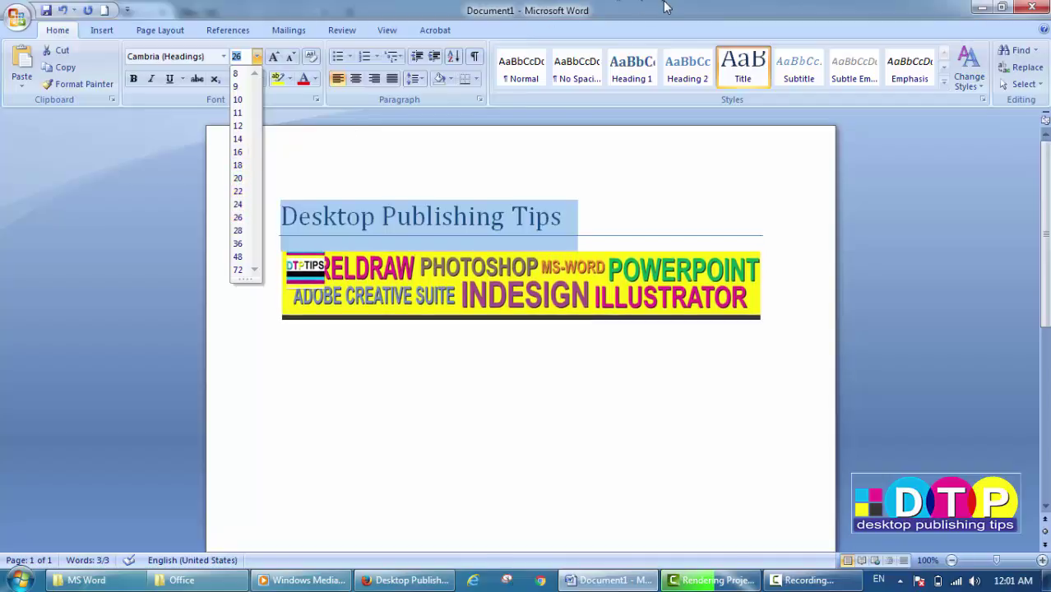
Set the 'Desktop Publishing Tips' title to 18 pt, then deselect it
key(Escape)
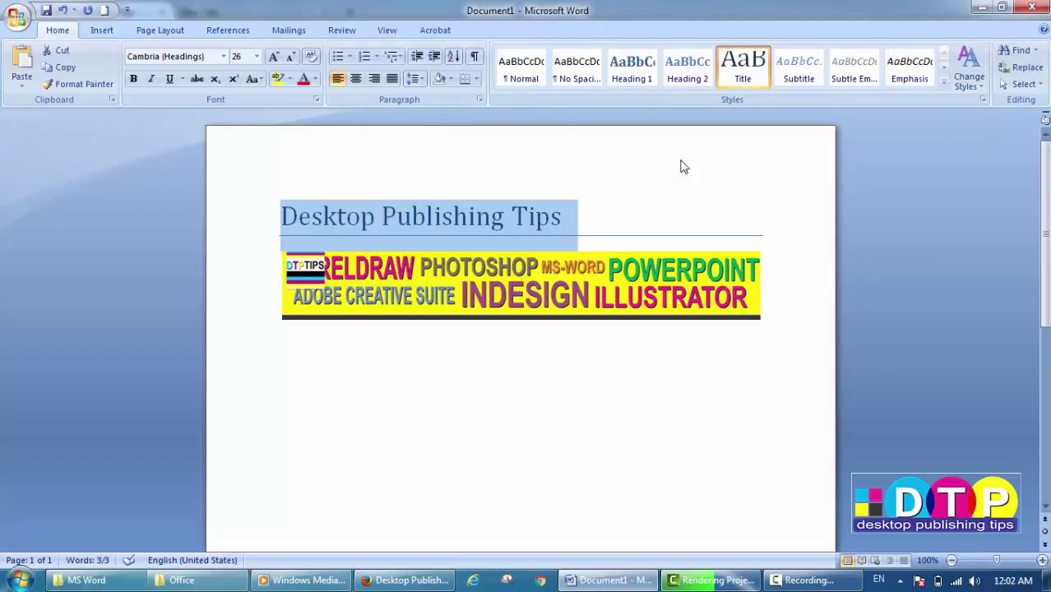
click(258, 57)
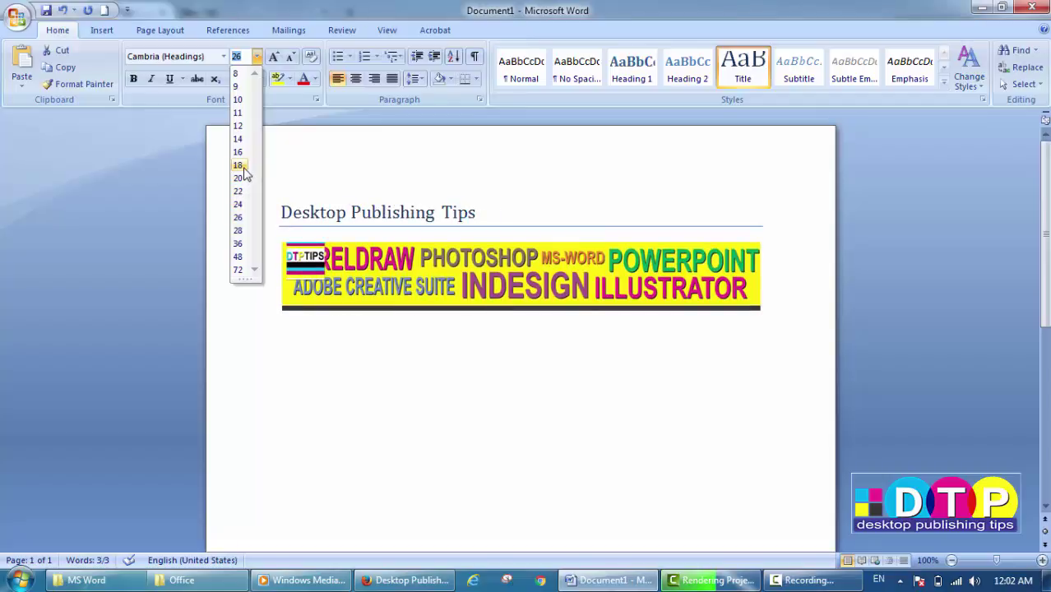
click(243, 167)
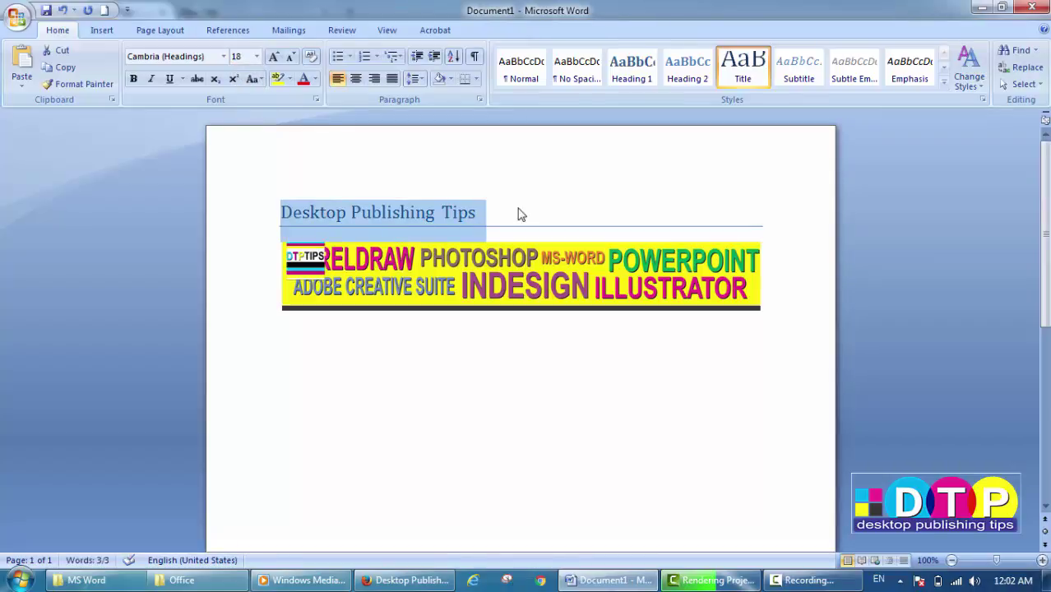
click(680, 191)
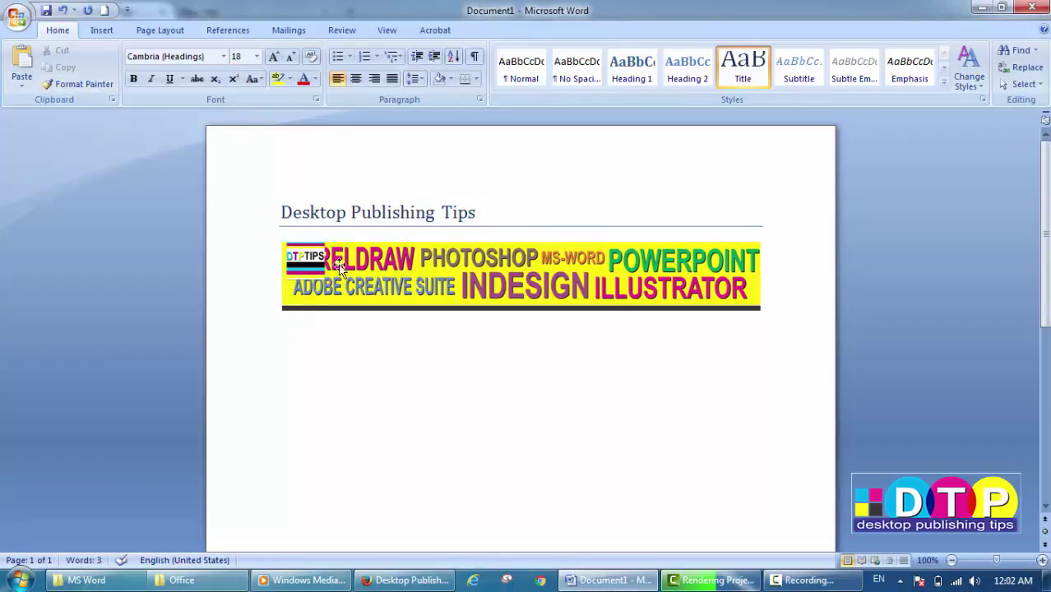
Select the 0.93" by 6.5" DTP banner and show its Picture Tools Format options
click(467, 281)
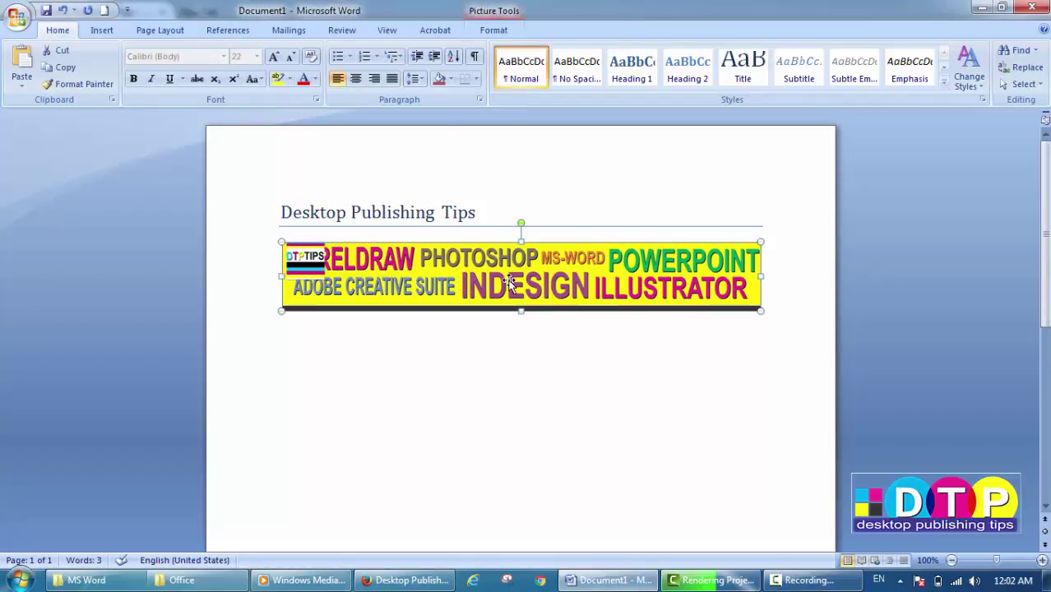
click(441, 212)
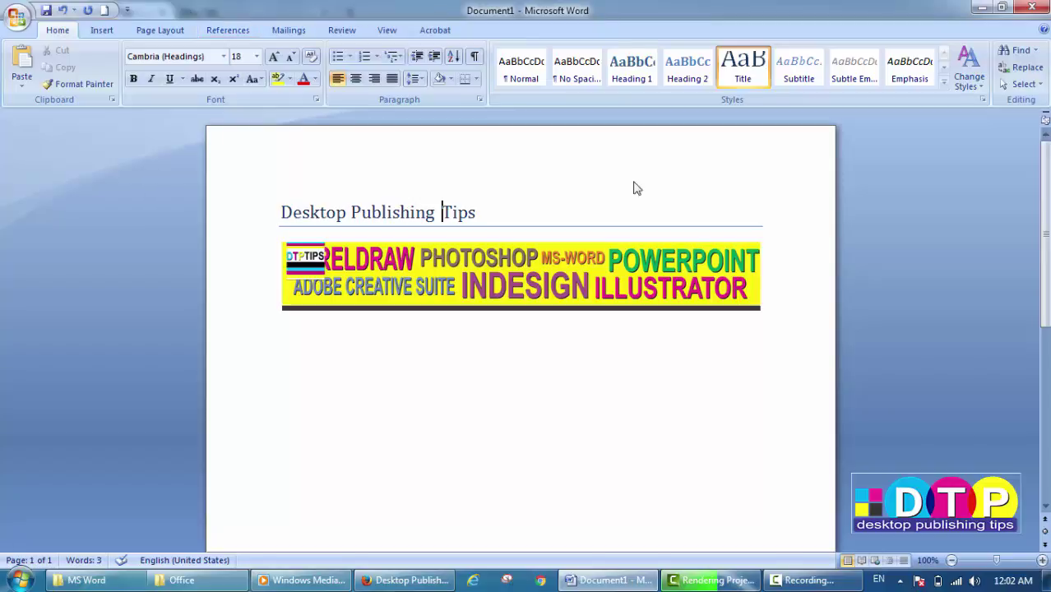
click(499, 281)
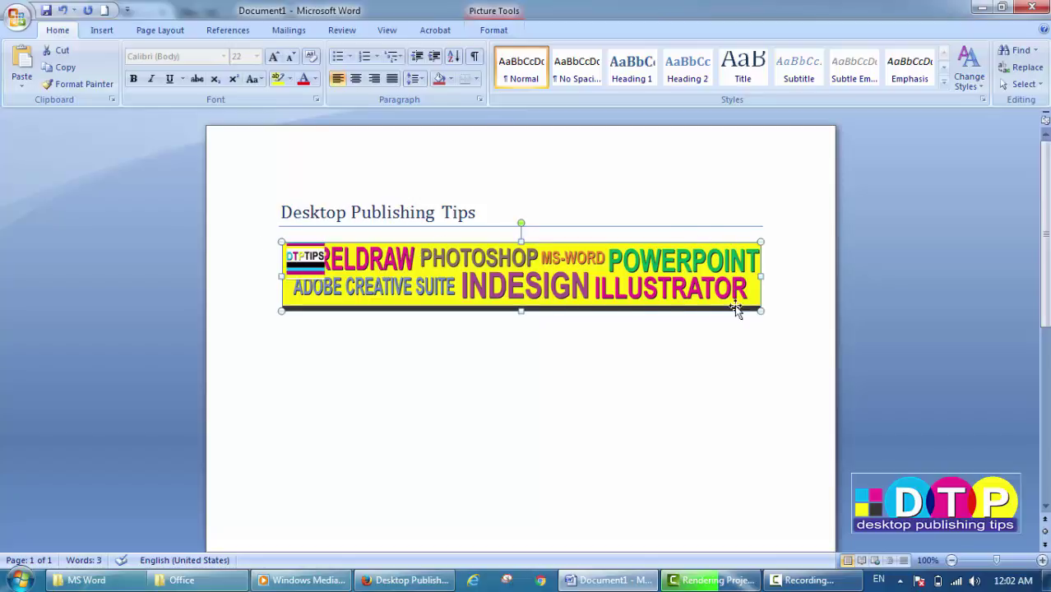
click(495, 32)
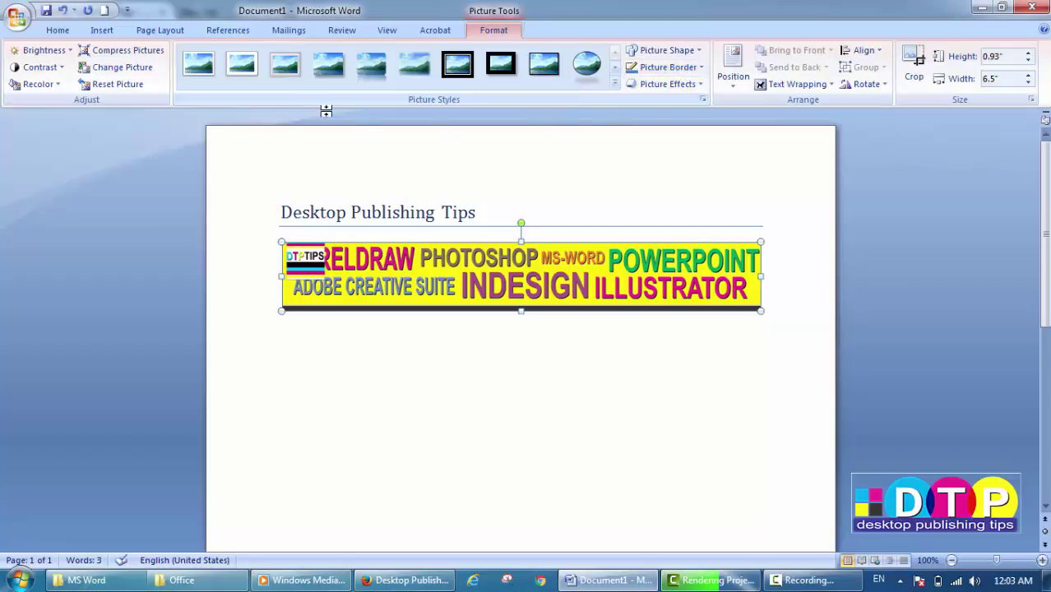
click(613, 89)
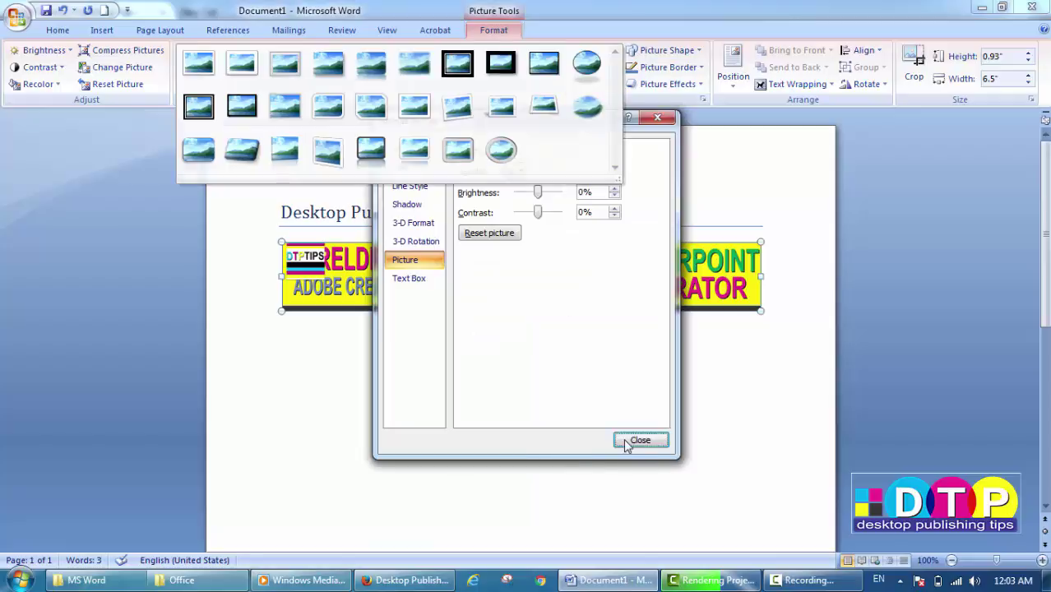
click(640, 440)
click(610, 90)
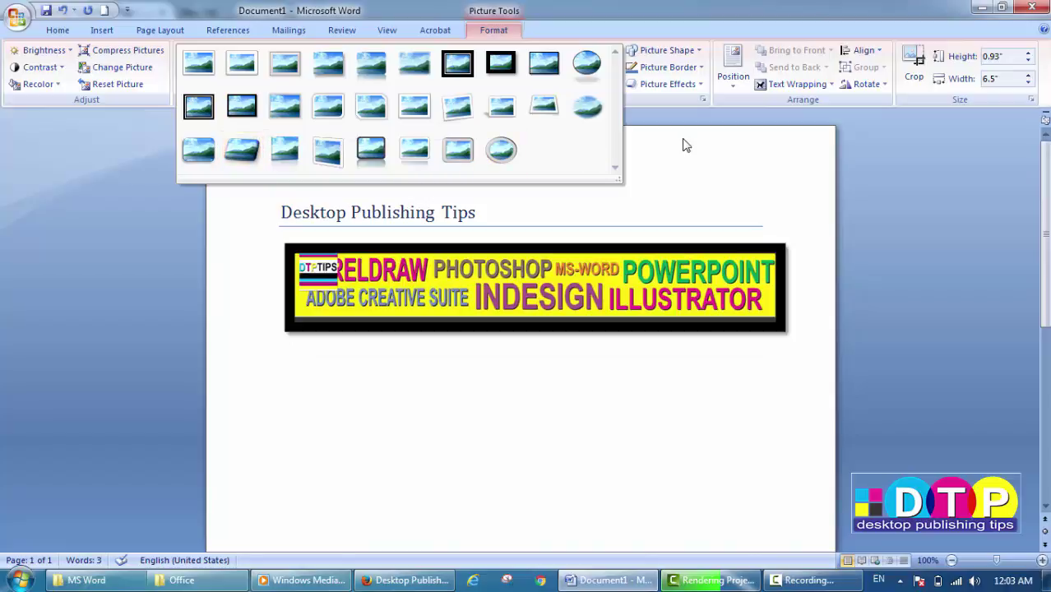
click(722, 125)
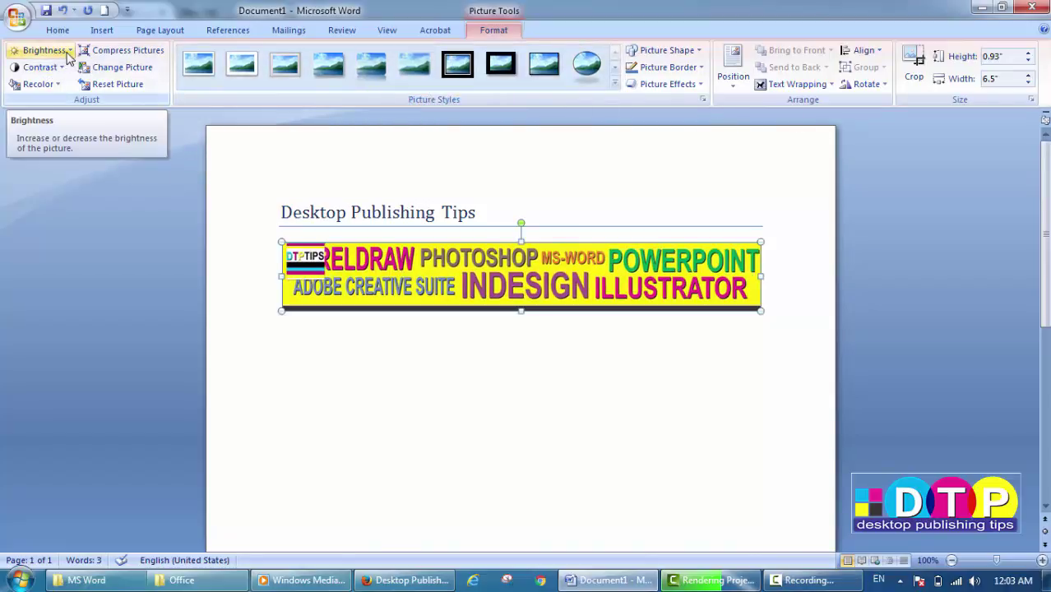
Preview Brightness levels but keep the banner at Normal (0%), then return to the Home tab
click(66, 53)
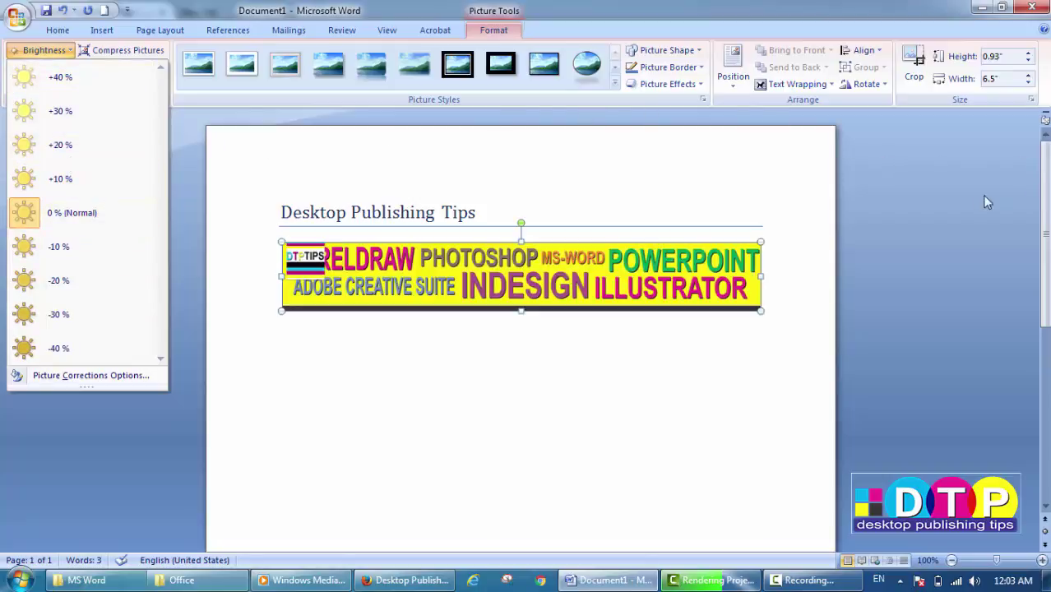
click(699, 8)
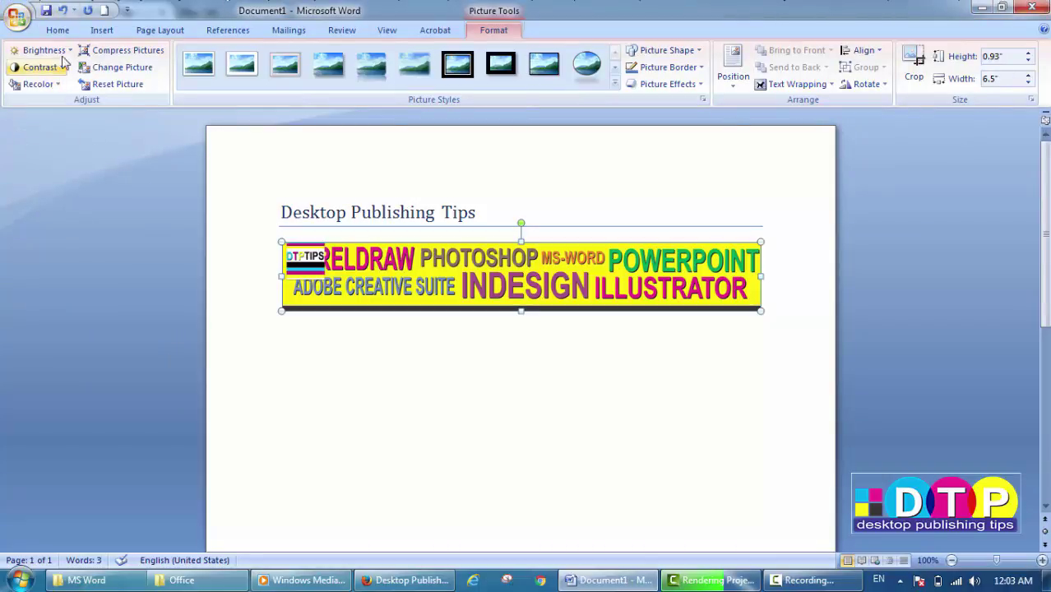
click(58, 30)
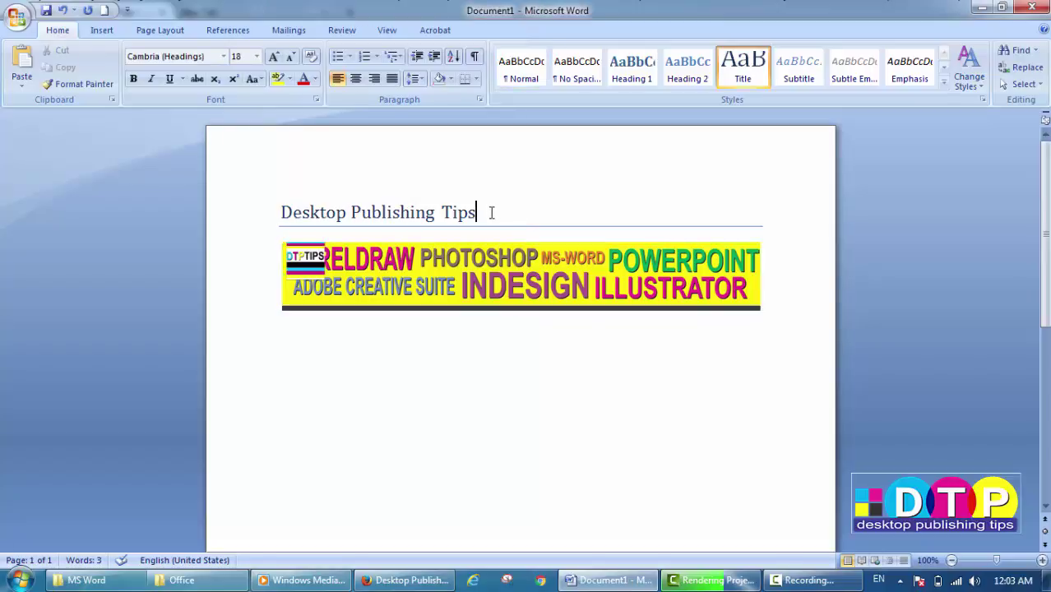
Select the Cambria 18 pt 'Desktop Publishing Tips' title line from end to start
drag(486, 212, 280, 212)
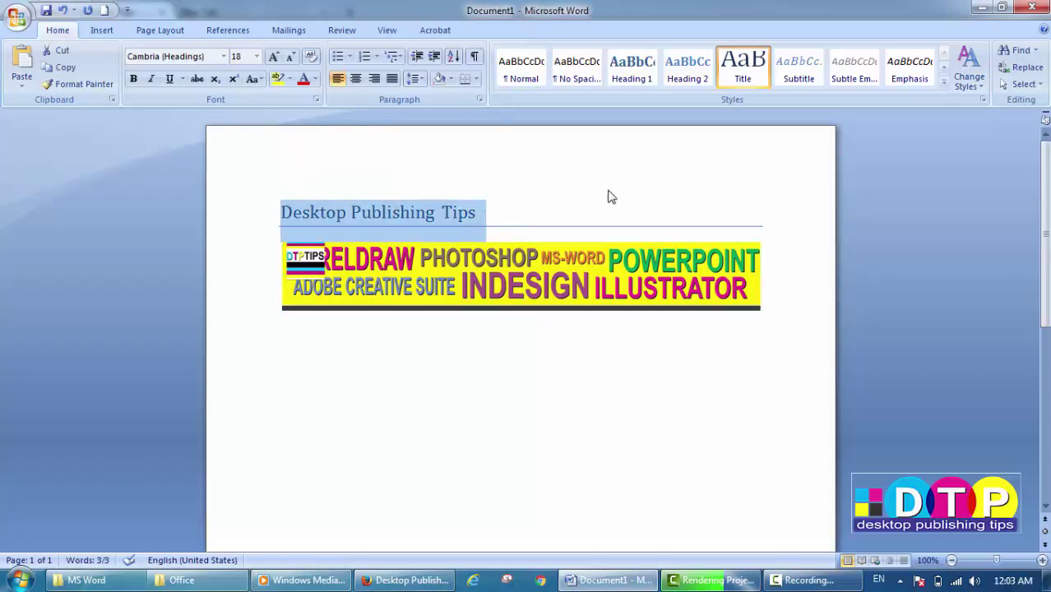